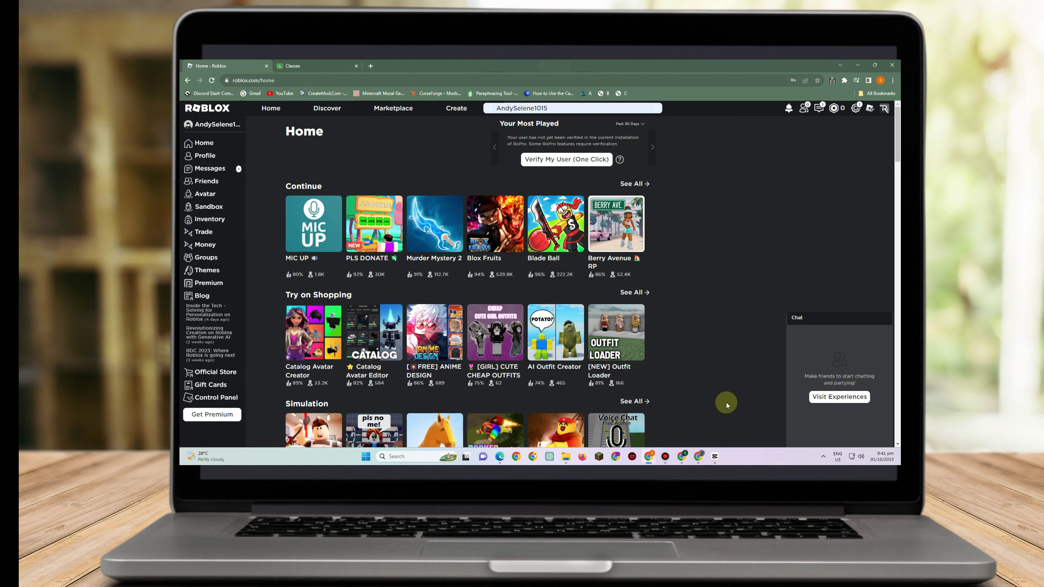
Switch to the Holy Unblocker proxy tab with ngg.798sc.com entered in its search field.
left_click(292, 66)
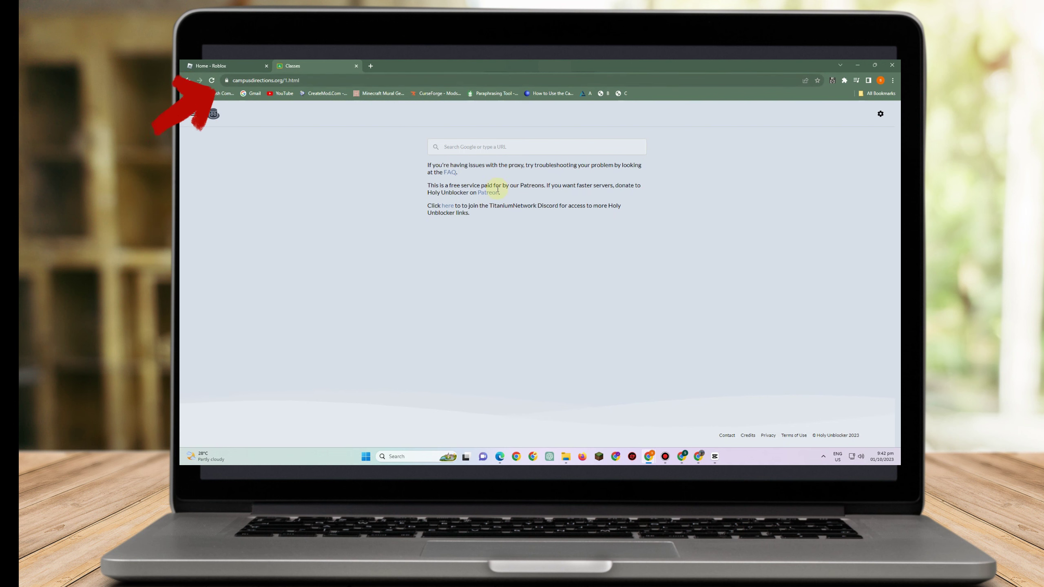
type("ngg.798sc.com")
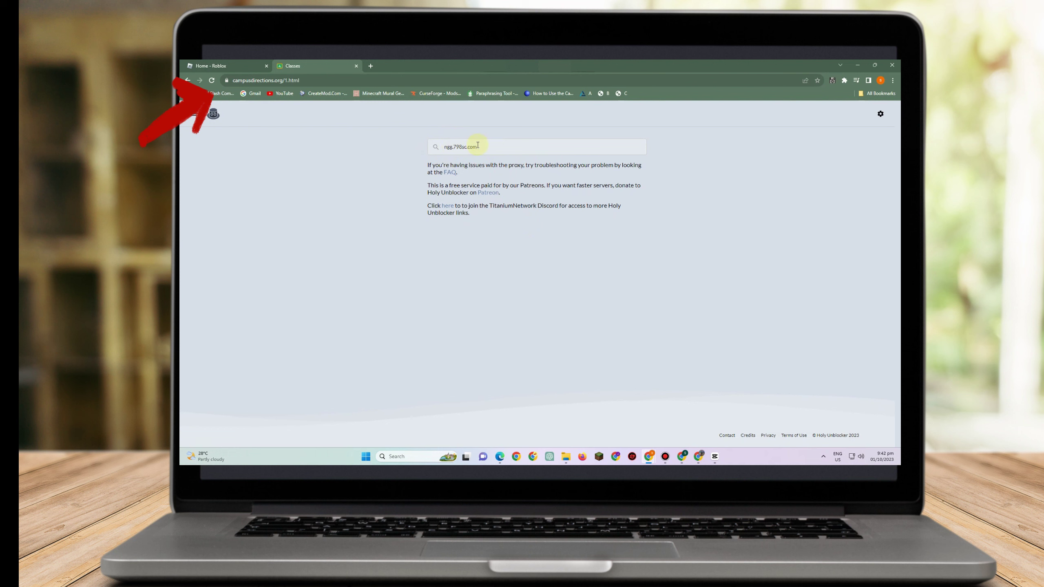
left_click(892, 80)
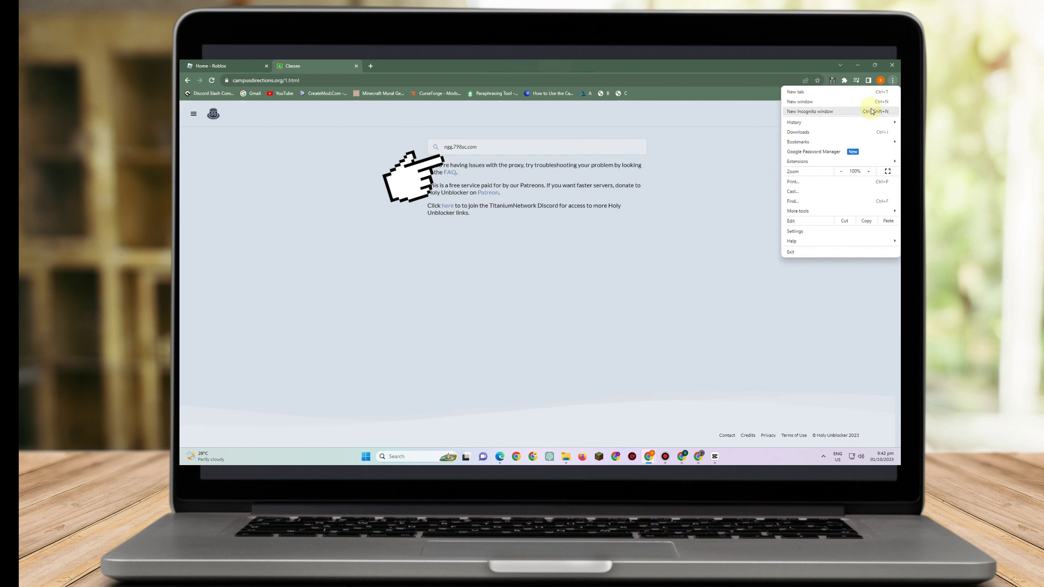
left_click(869, 171)
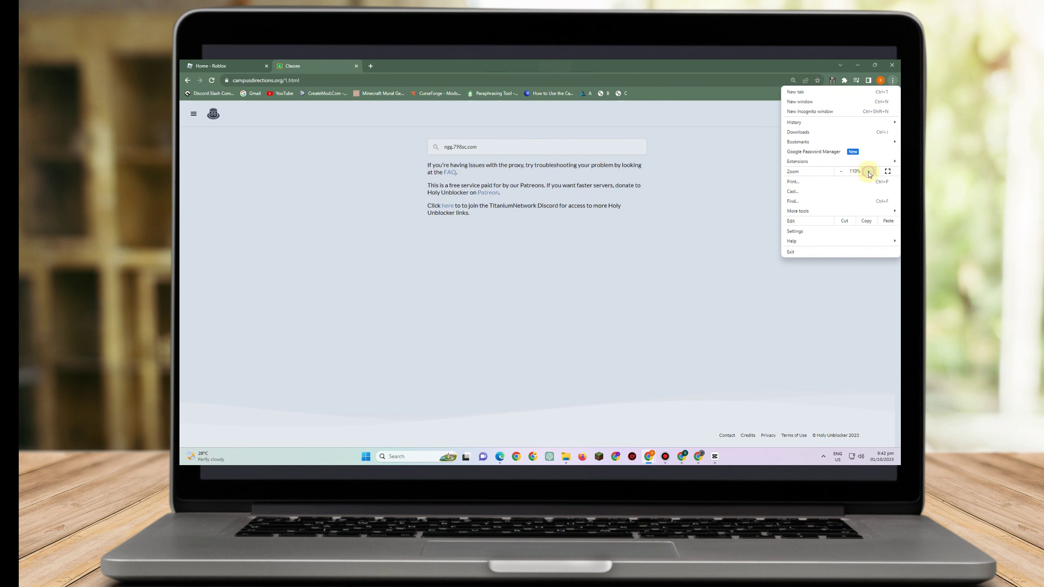
left_click(869, 172)
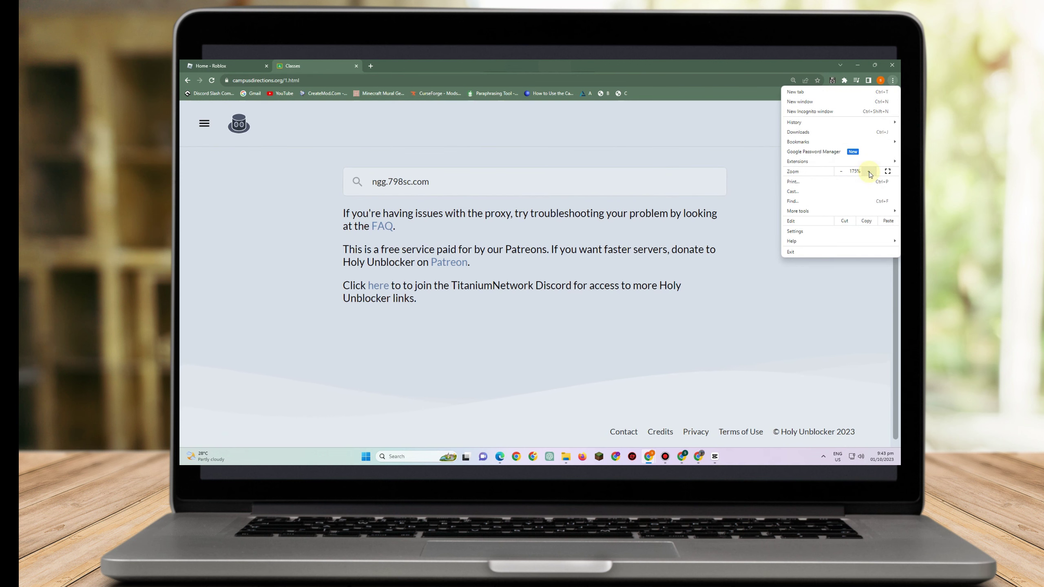
left_click(841, 171)
left_click(842, 171)
left_click(843, 171)
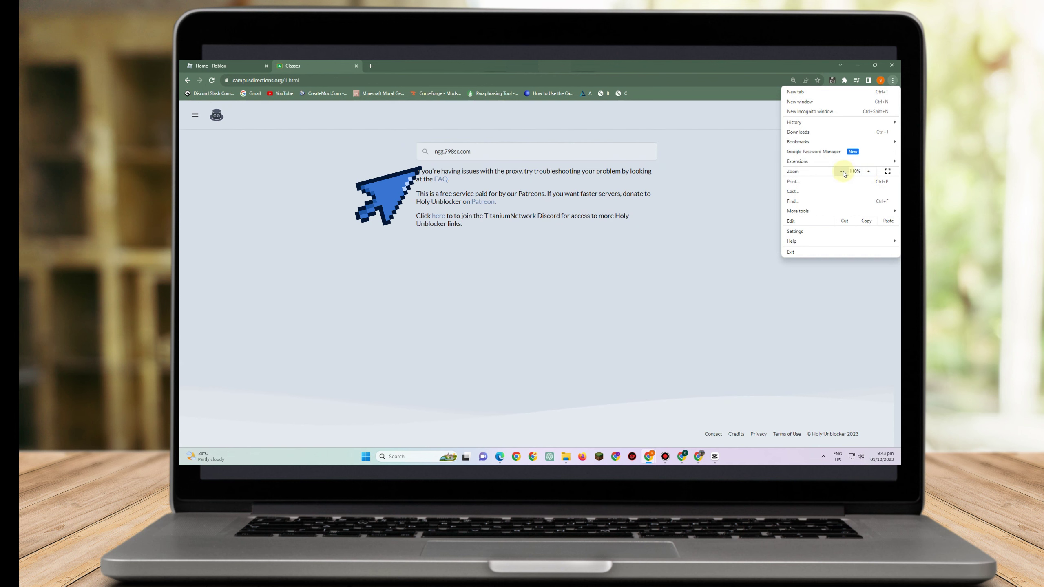
left_click(498, 148)
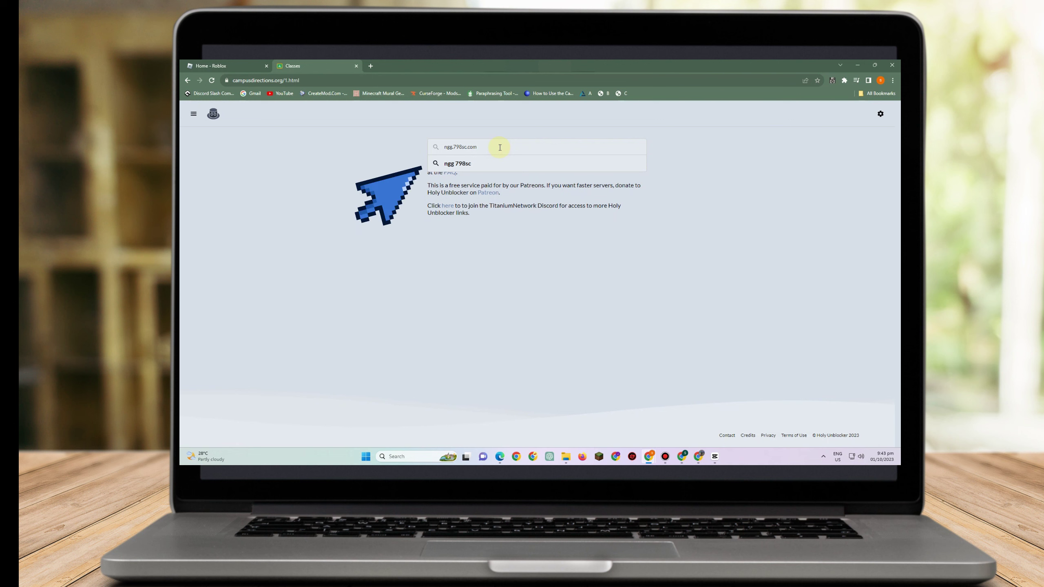
Load ngg.798sc.com through the Holy Unblocker proxy.
key("Return")
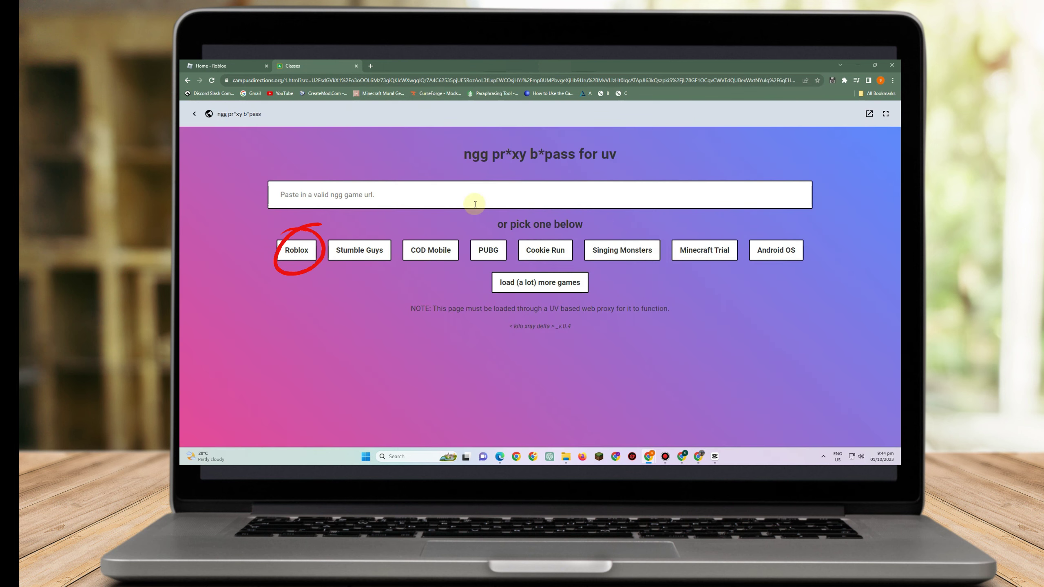
Launch Roblox from the bypass game list and copy the Proxy/VPN notice's game URL.
left_click(301, 260)
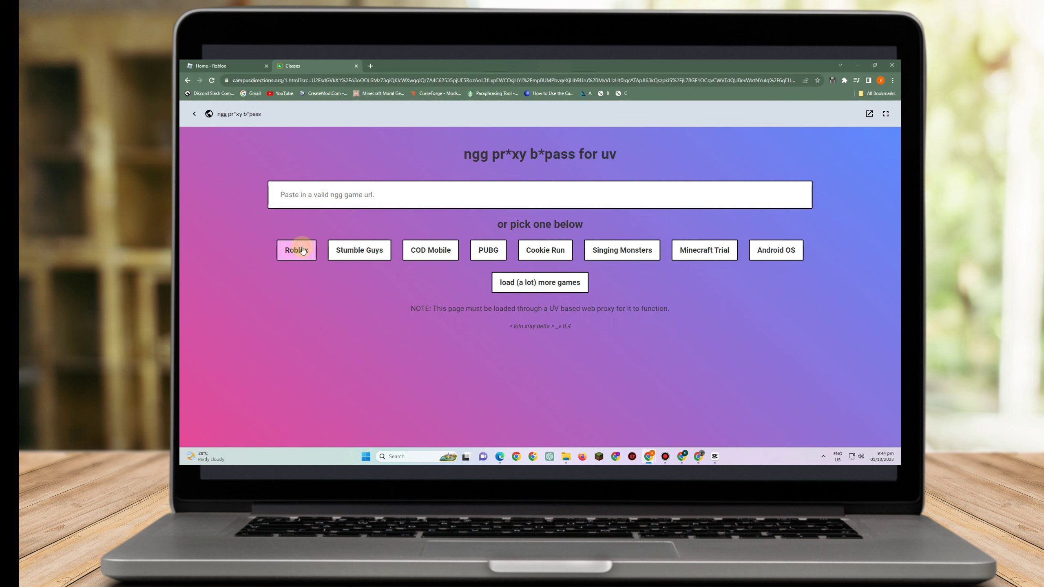
left_click(305, 256)
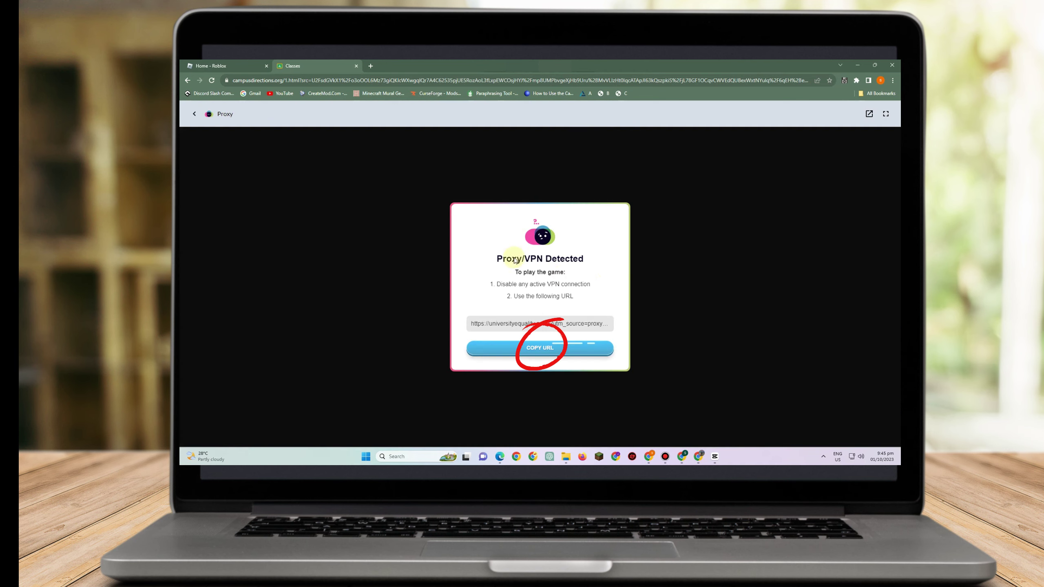
left_click(571, 356)
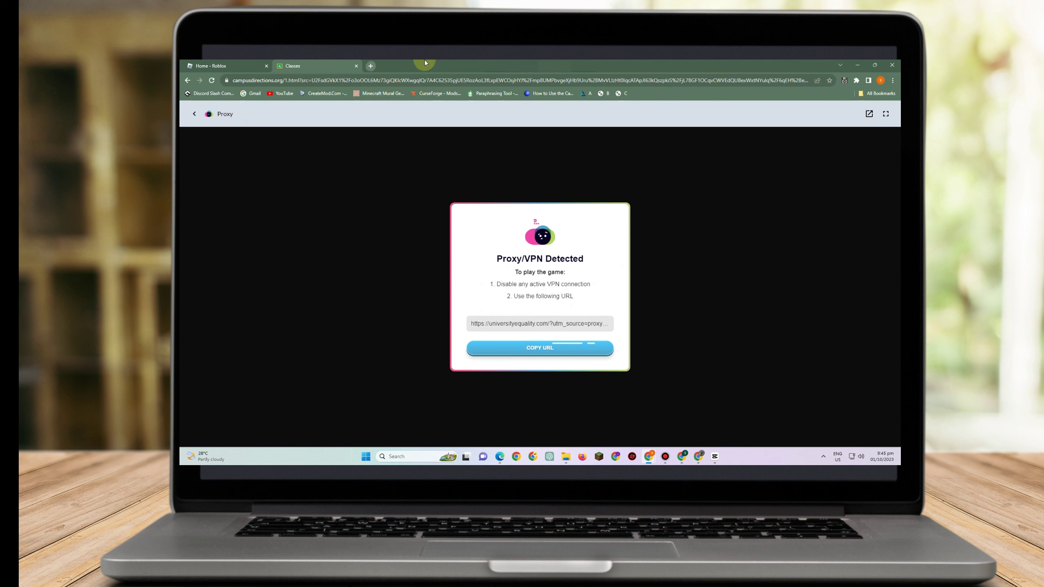
Open the copied game URL in a new tab to reach the now.gg games site.
key("ctrl+t")
key("ctrl+v")
key("Return")
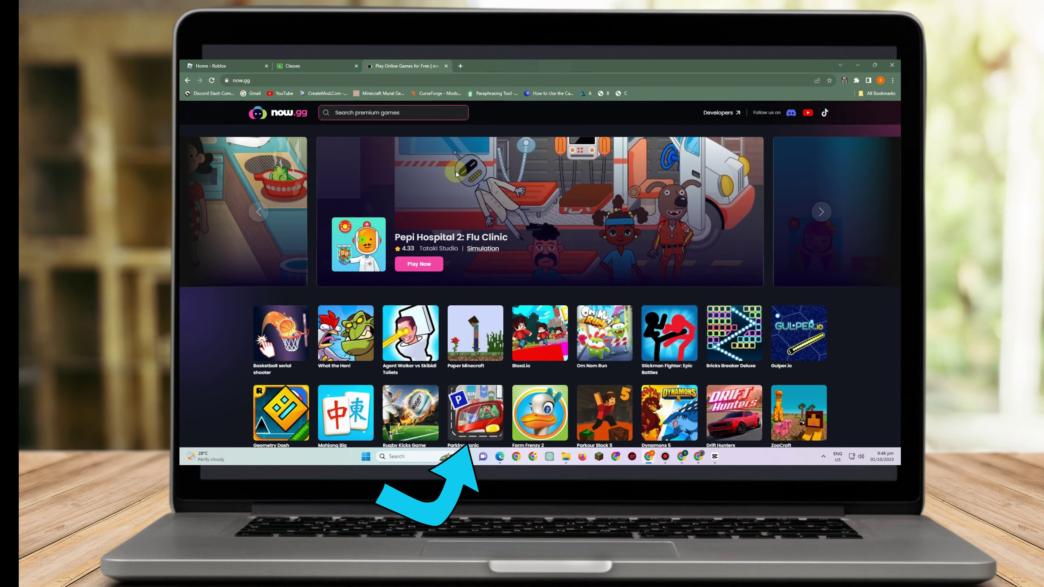
scroll(413, 237, "down", 2)
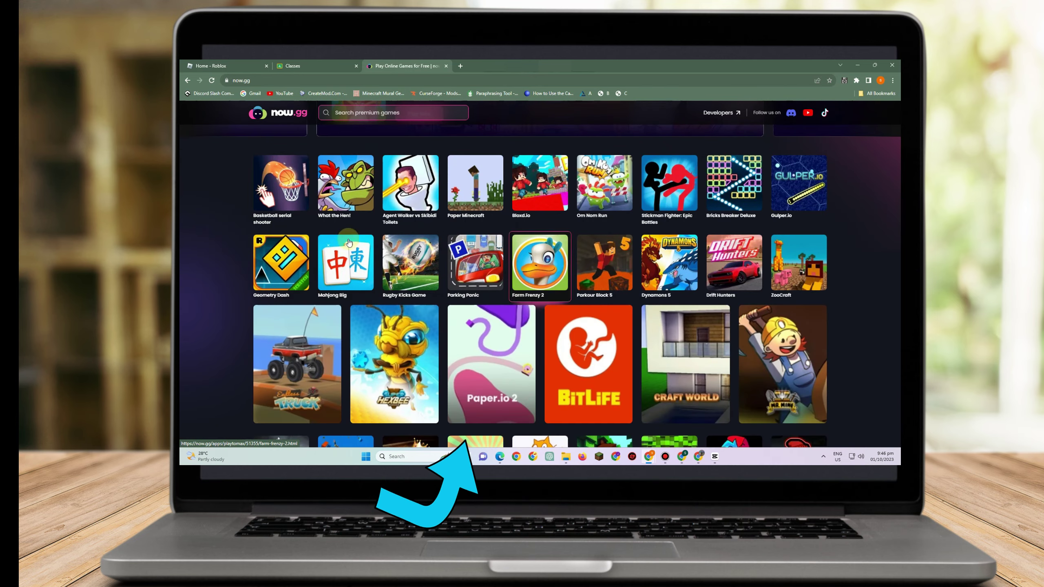
scroll(395, 330, "down", 2)
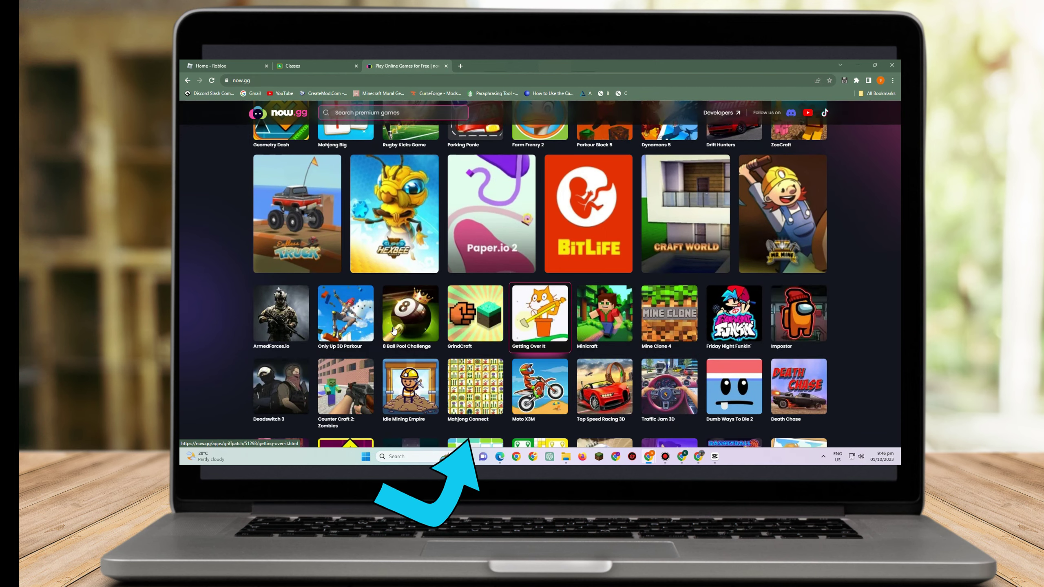
scroll(395, 329, "up", 1)
scroll(395, 330, "up", 2)
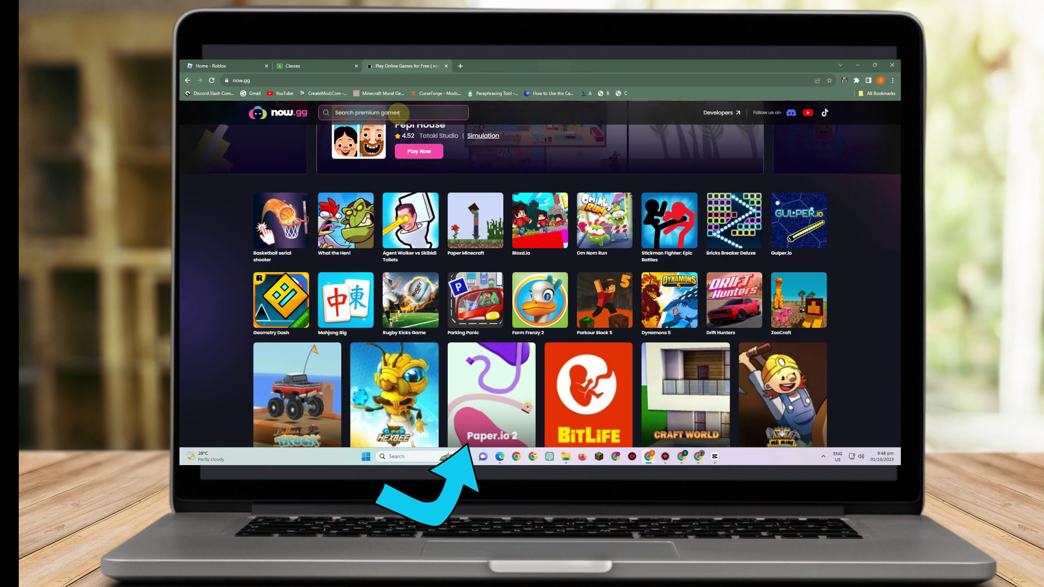
scroll(750, 262, "up", 2)
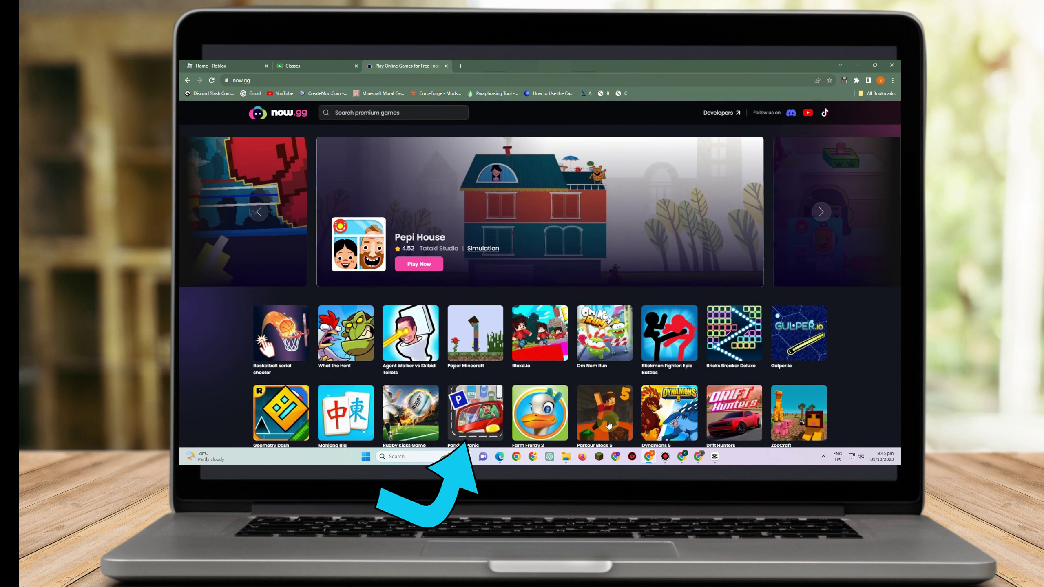
left_click(372, 112)
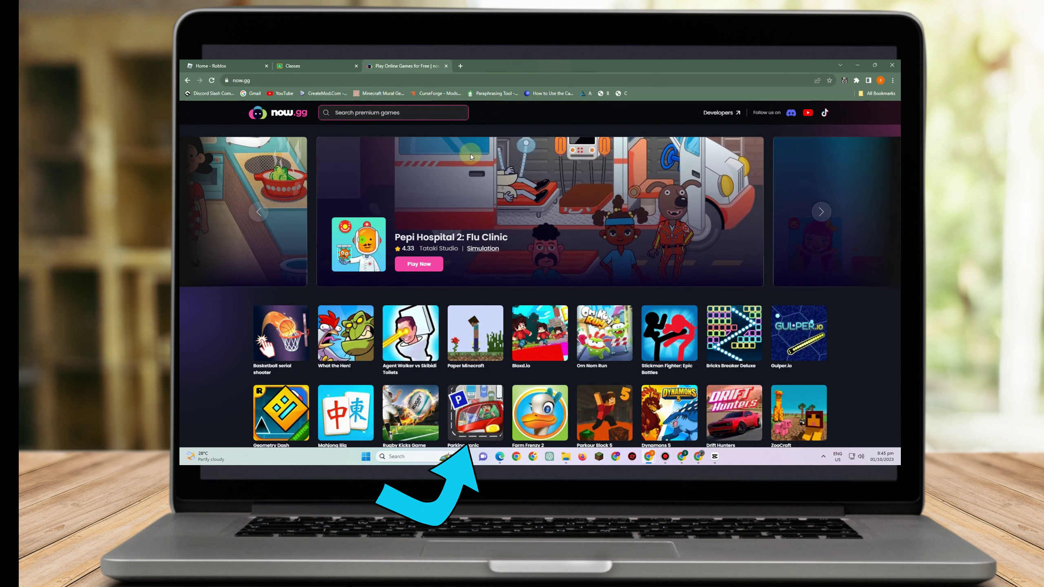
scroll(473, 244, "down", 4)
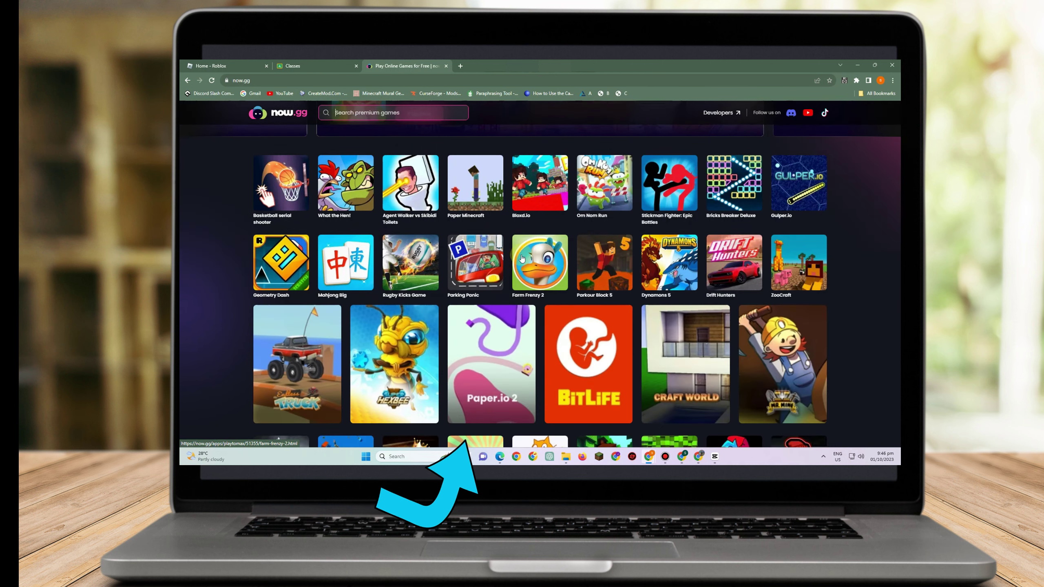
scroll(413, 322, "down", 4)
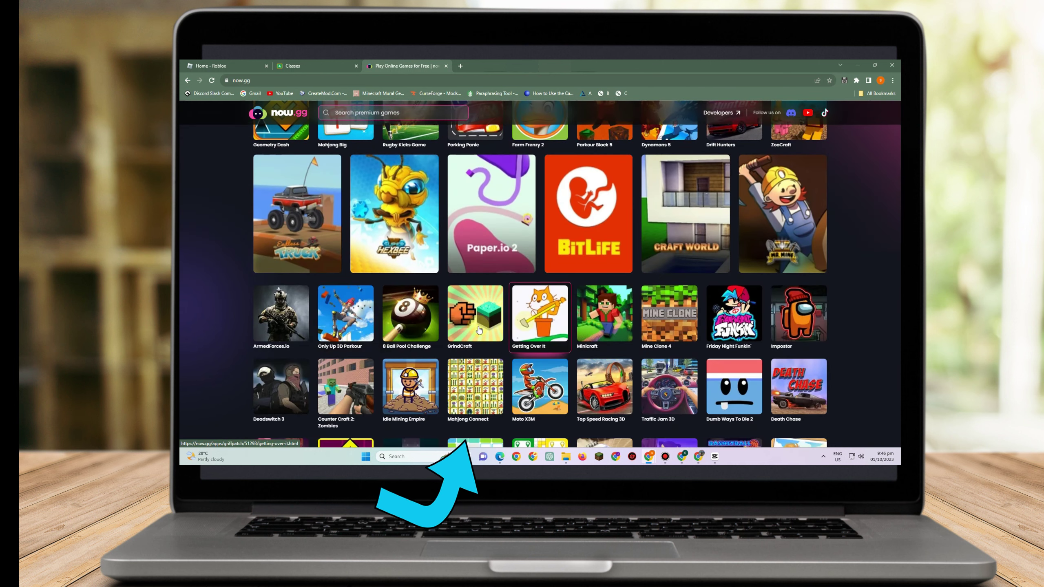
scroll(478, 329, "up", 8)
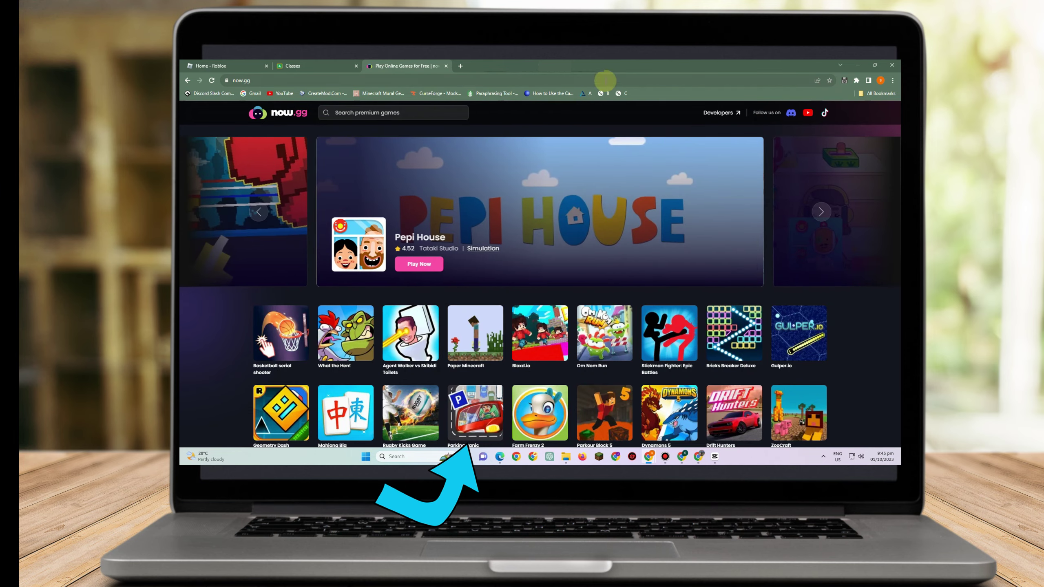